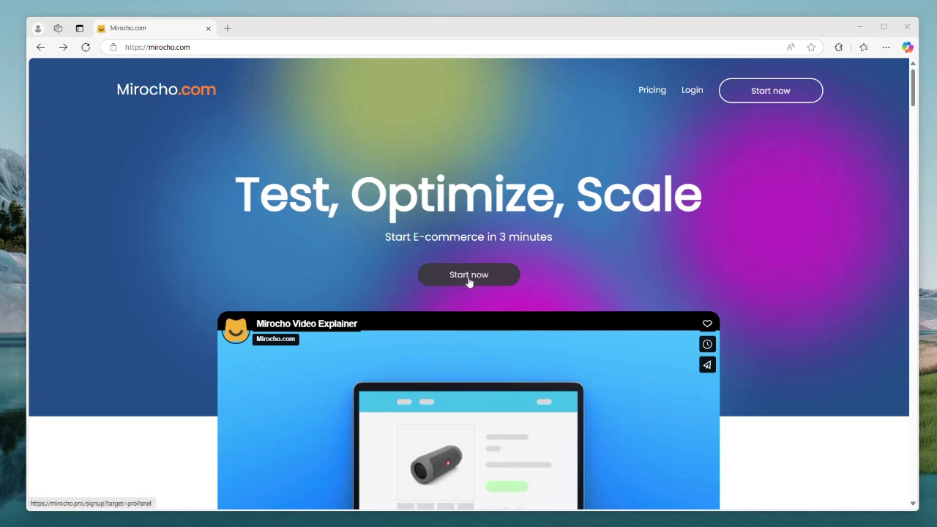
Step: Start a new store signup named 'test store', based in the United Arab Emirates
left_click(468, 281)
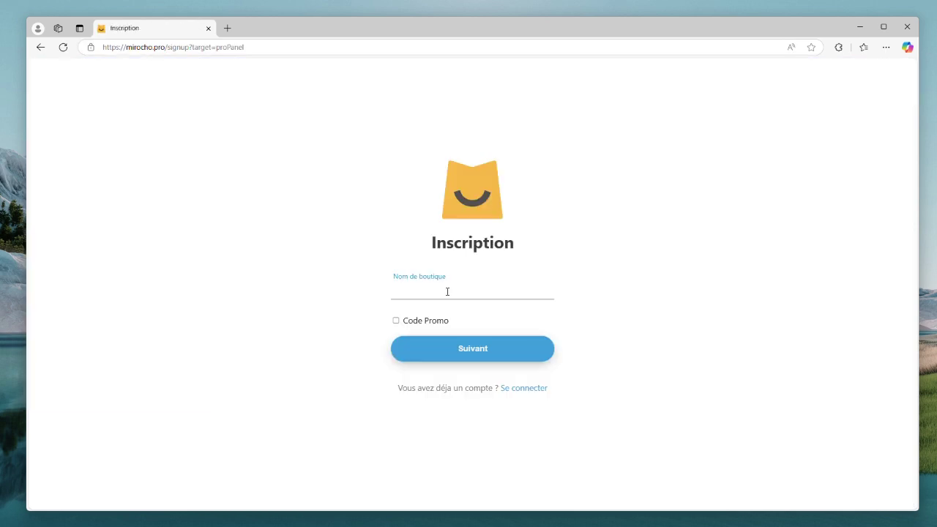
type("test st")
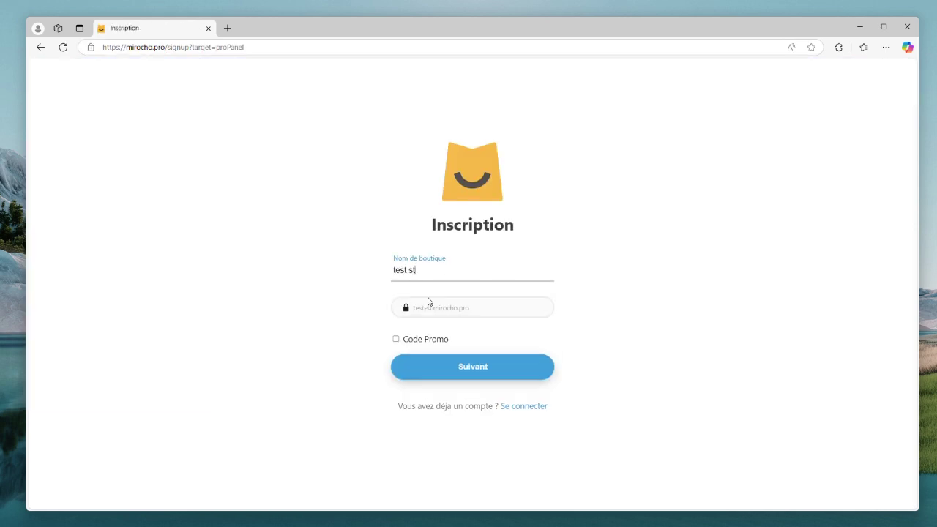
type("ore")
left_click(477, 369)
left_click(450, 265)
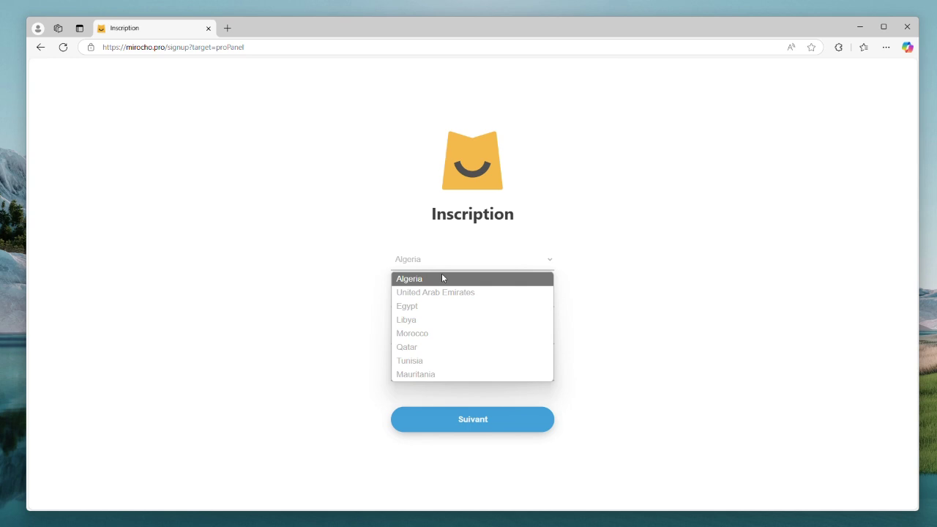
left_click(438, 292)
Step: Enter the account e-mail, phone number and password, then submit the signup
left_click(437, 334)
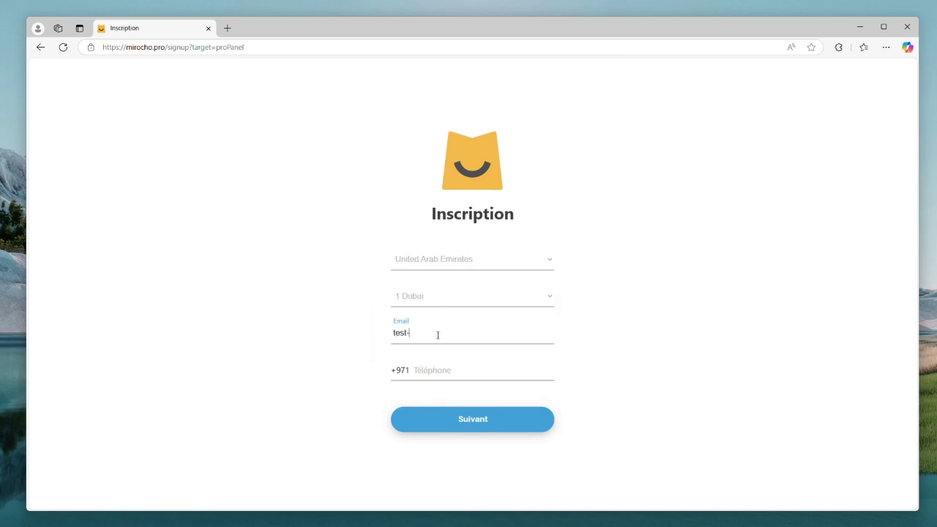
key("Tab")
type("65")
left_click(476, 428)
left_click(447, 298)
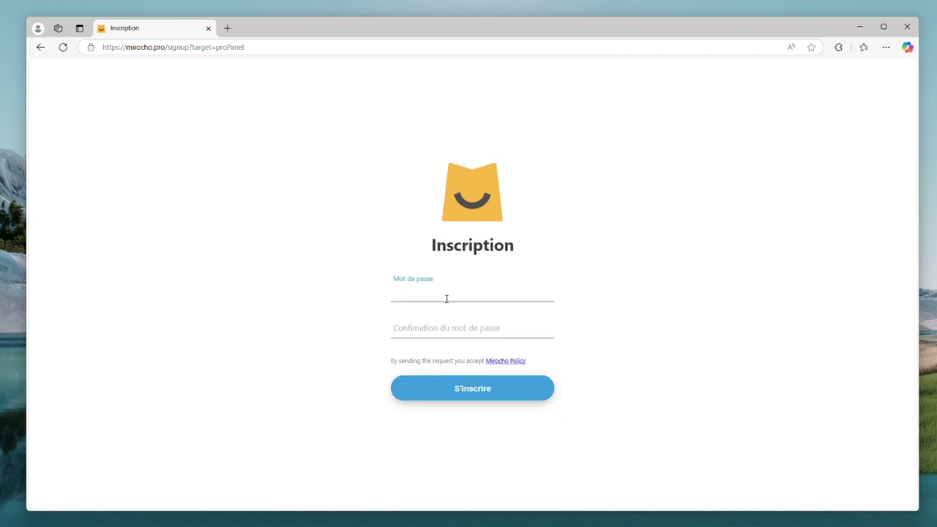
type("•••")
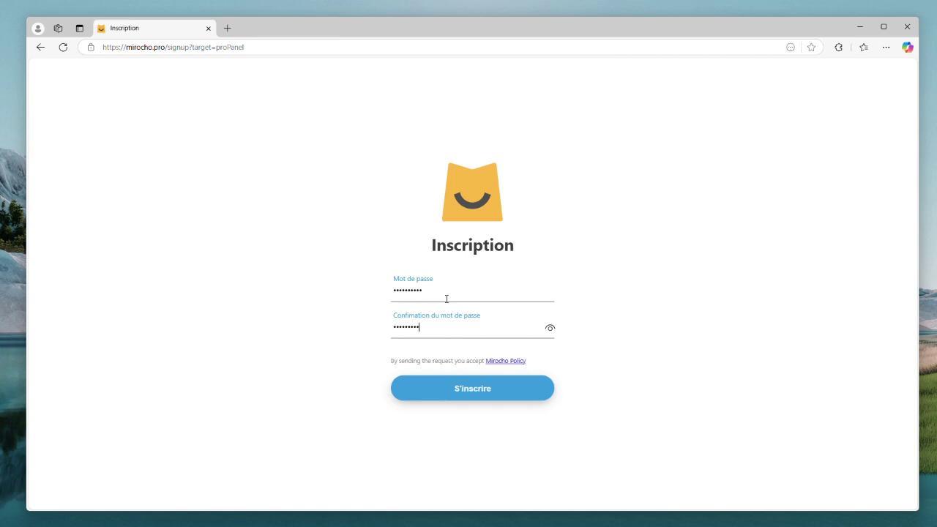
left_click(486, 396)
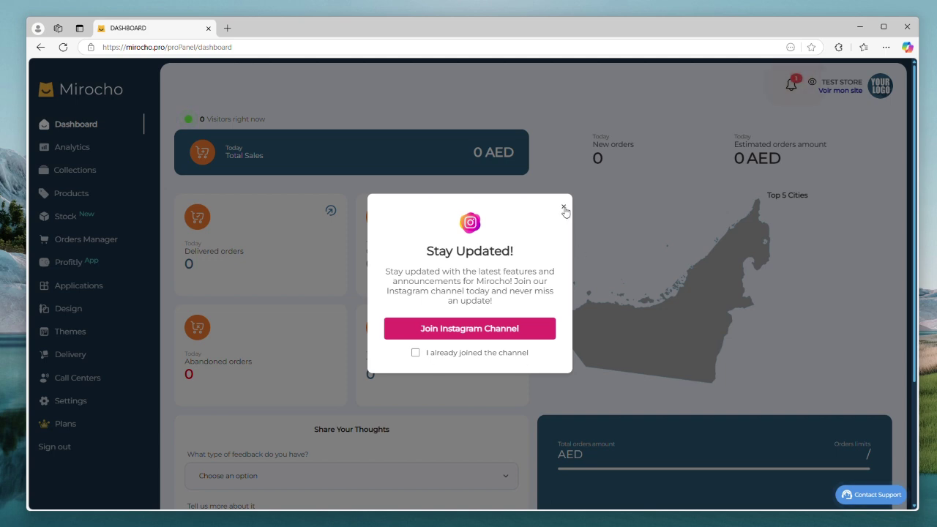
Step: Close the Stay Updated pop-up and open the Choose a plan notification's details
left_click(563, 208)
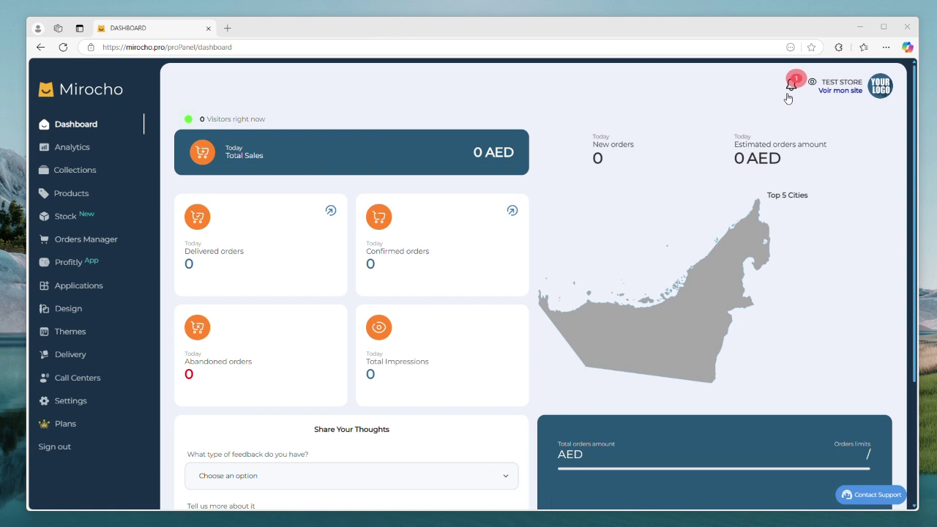
left_click(791, 85)
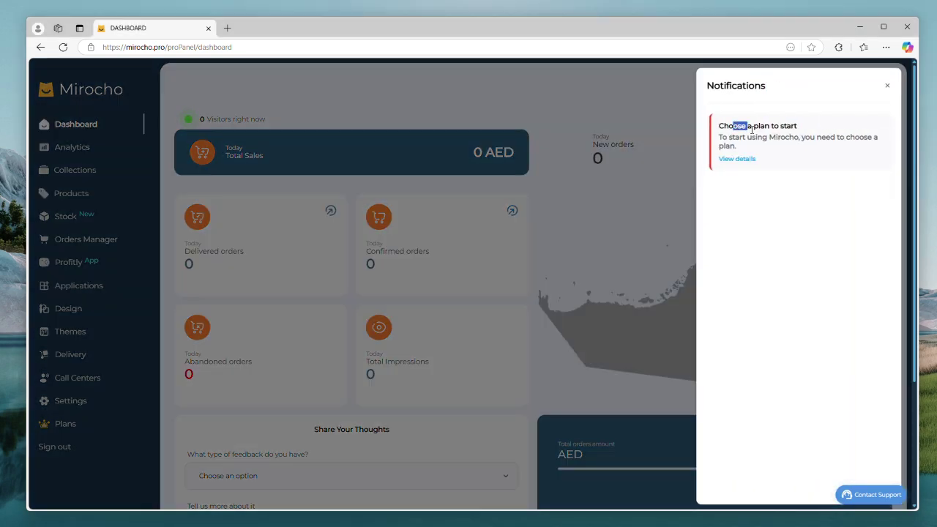
left_click_drag(752, 128, 811, 163)
left_click(805, 161)
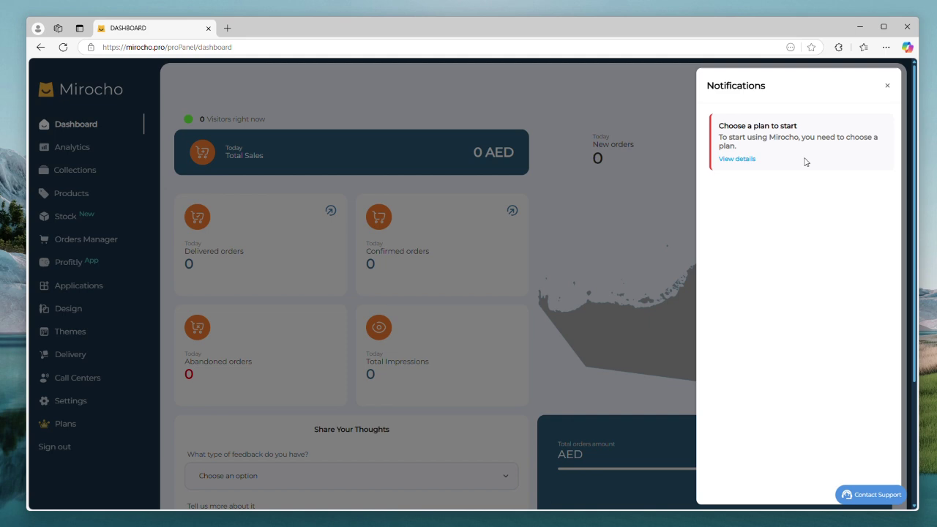
left_click(734, 159)
Step: Choose the 1-month STARTUP plan and proceed with RedotPay as the payment method
left_click_drag(914, 168, 920, 209)
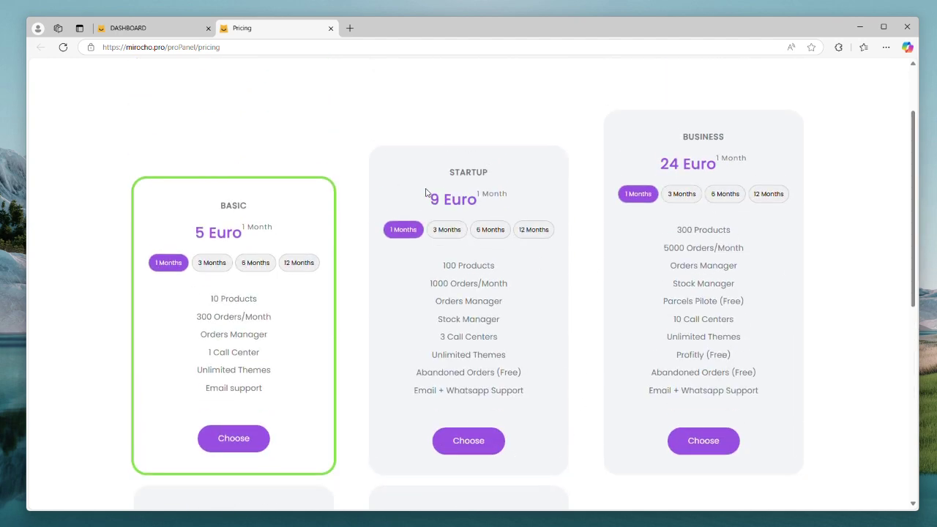
left_click(474, 445)
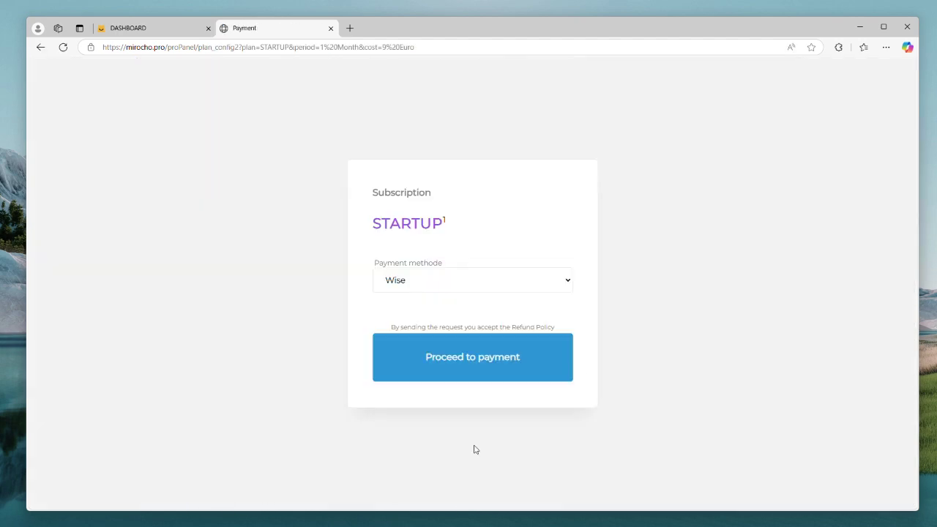
left_click(467, 280)
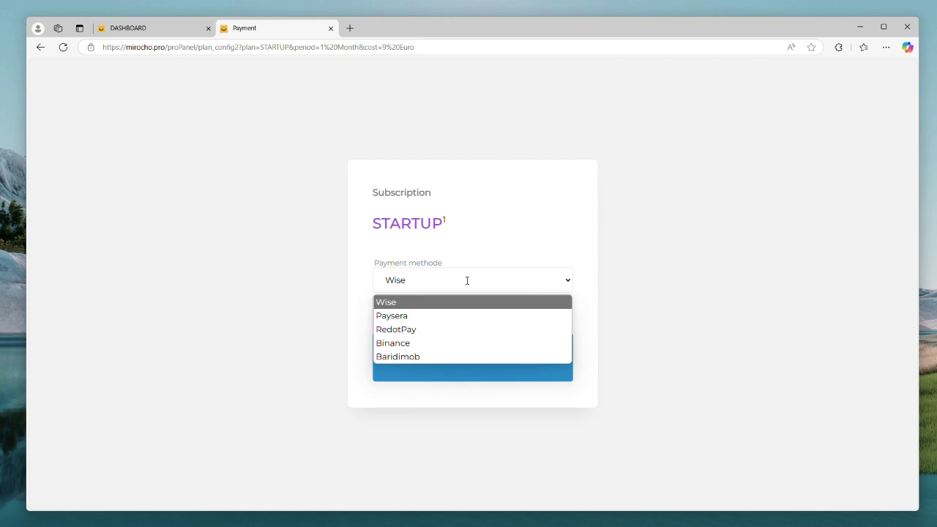
left_click(414, 330)
left_click(484, 363)
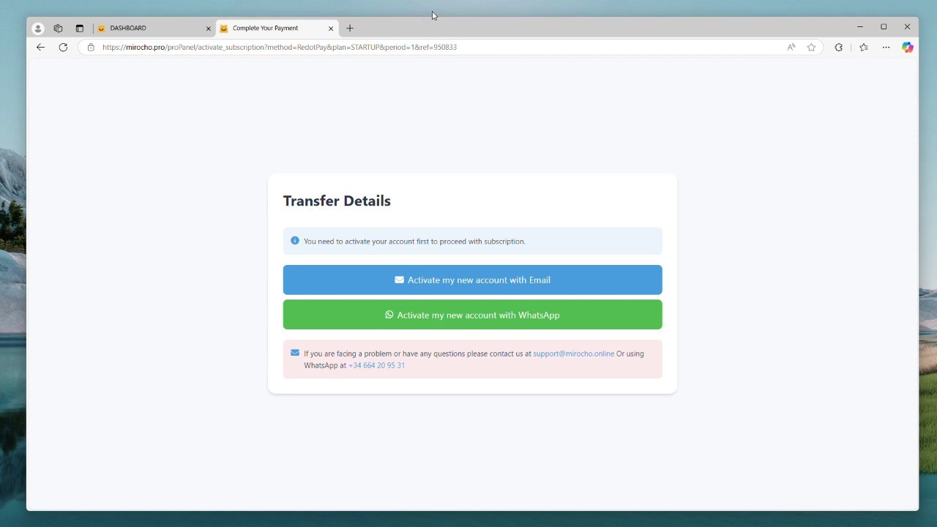
Step: Request account activation through WhatsApp
left_click(490, 315)
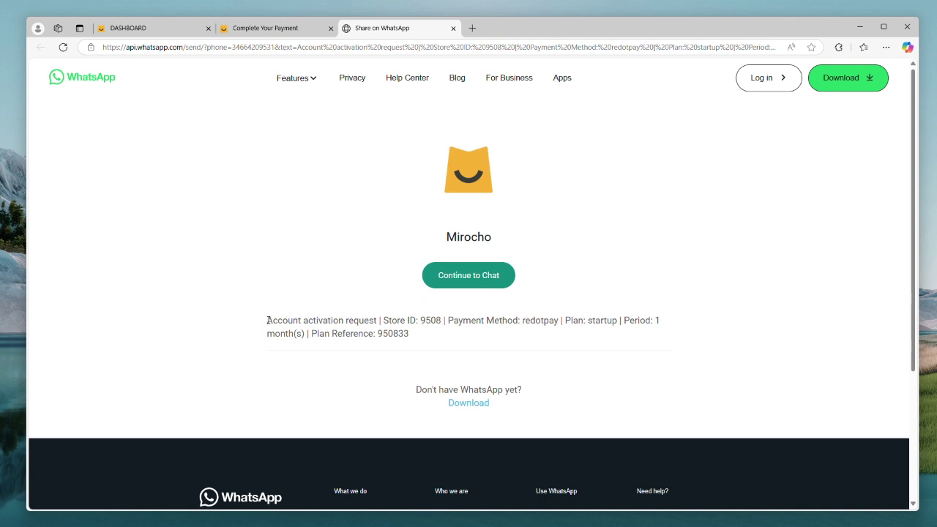
left_click_drag(267, 320, 419, 338)
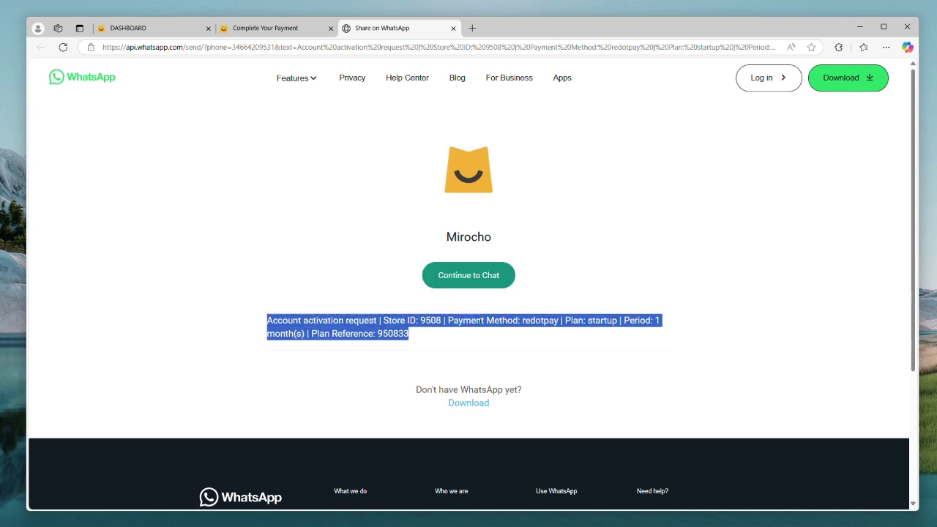
left_click(480, 321)
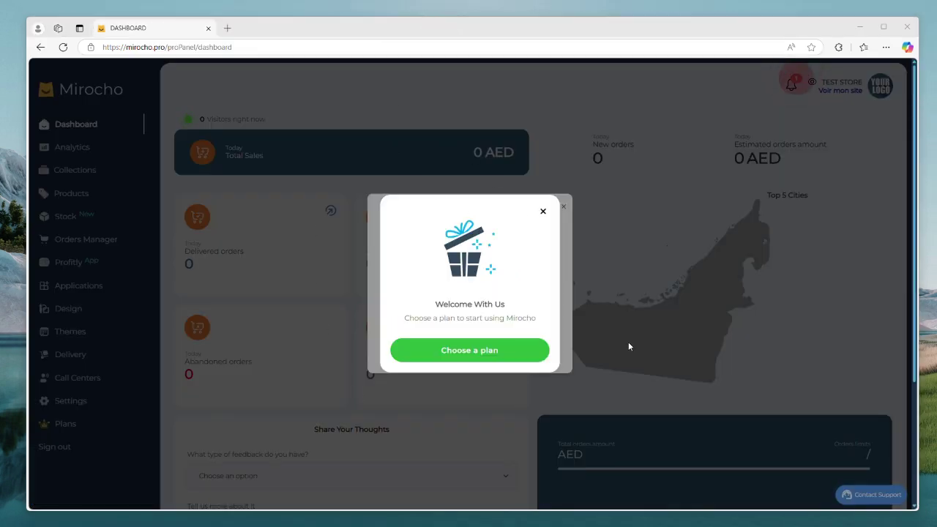
Step: Reload the dashboard, close the Quick Setup and Stay Updated dialogs, and scroll down
left_click(63, 46)
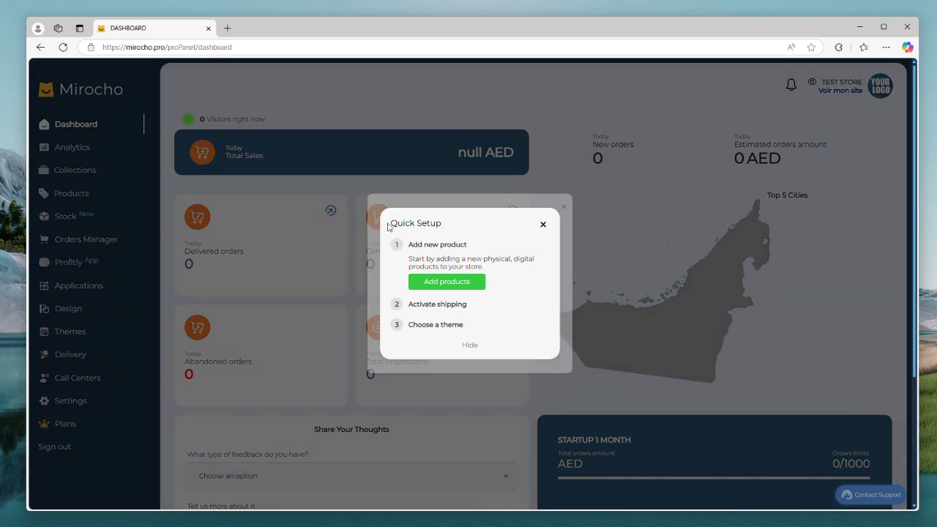
left_click_drag(390, 223, 450, 226)
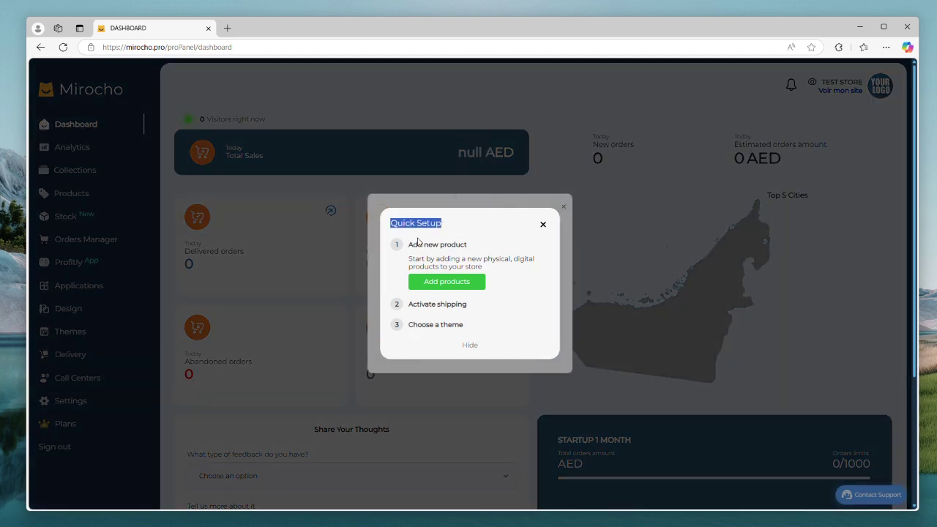
left_click(416, 236)
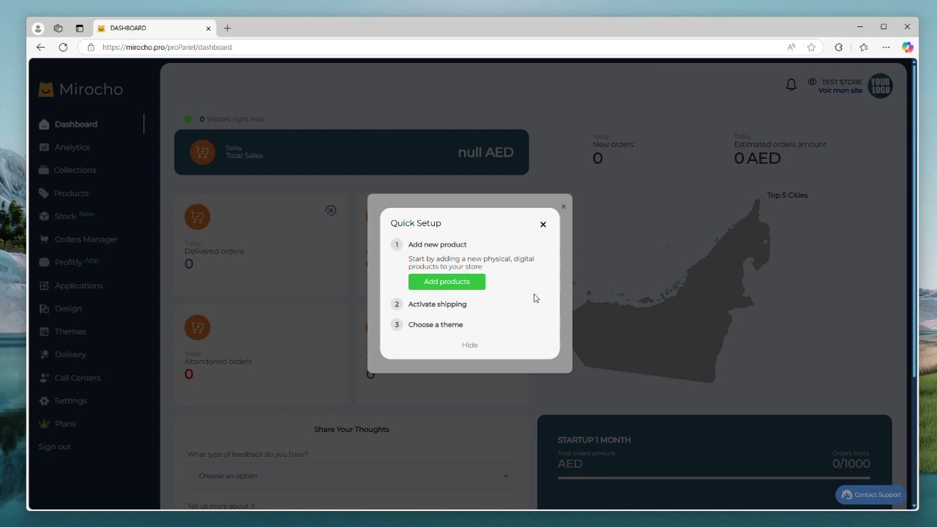
left_click(543, 225)
left_click(564, 210)
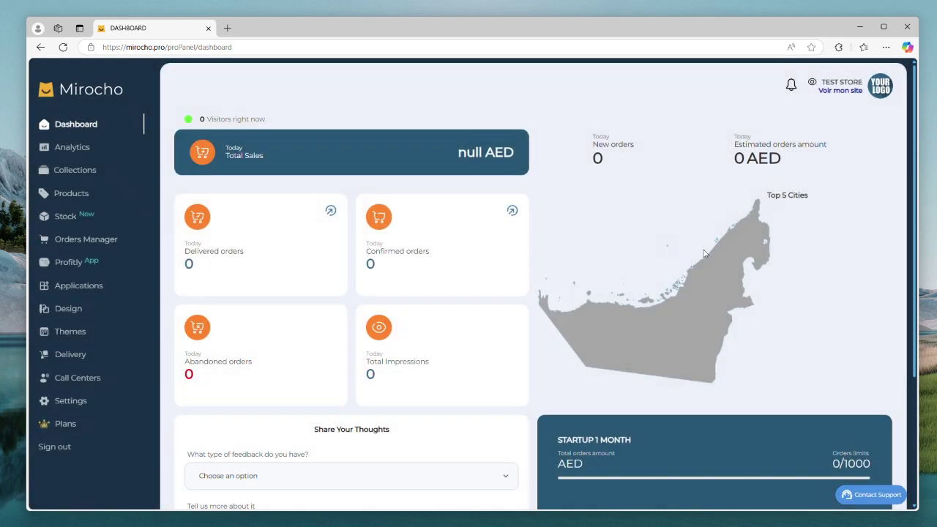
scroll(729, 244, "down", 3)
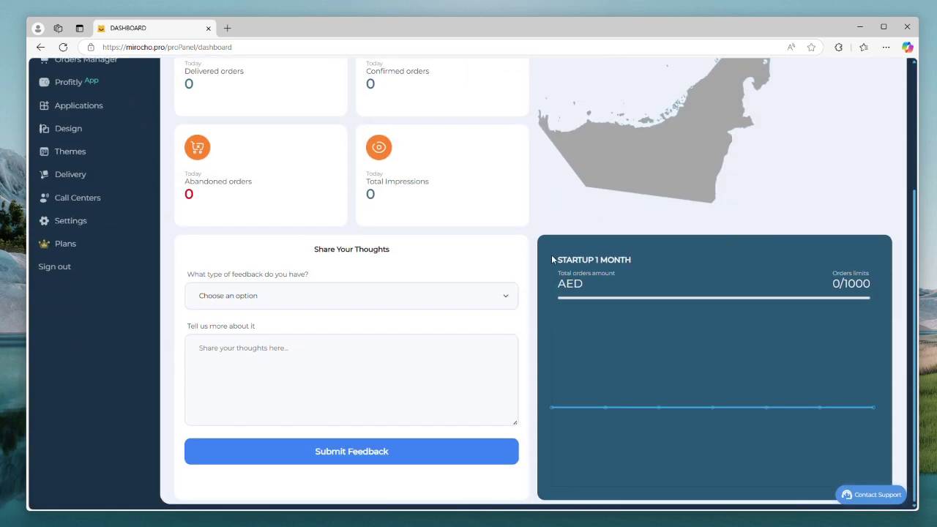
left_click_drag(553, 260, 642, 257)
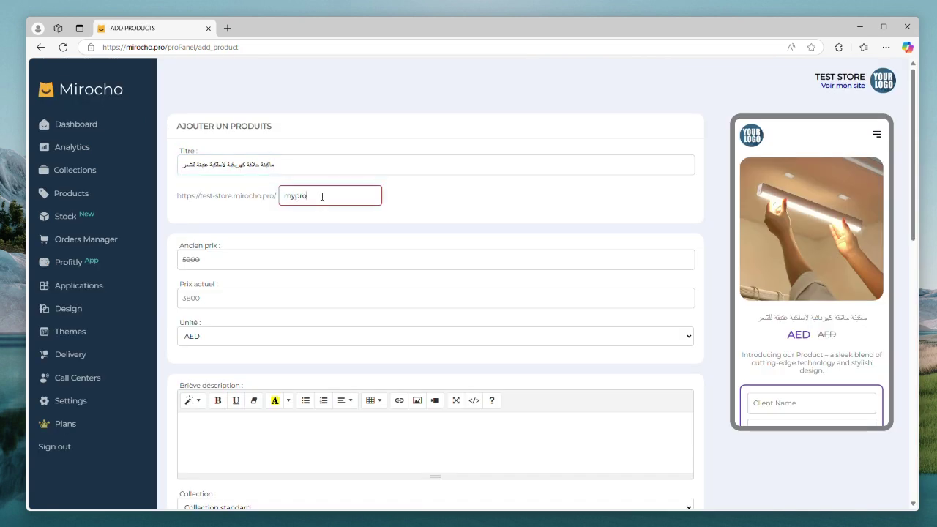
Step: Complete the slug as 'myproduct1' and set the current price to 65 AED
type("duct1")
left_click(220, 298)
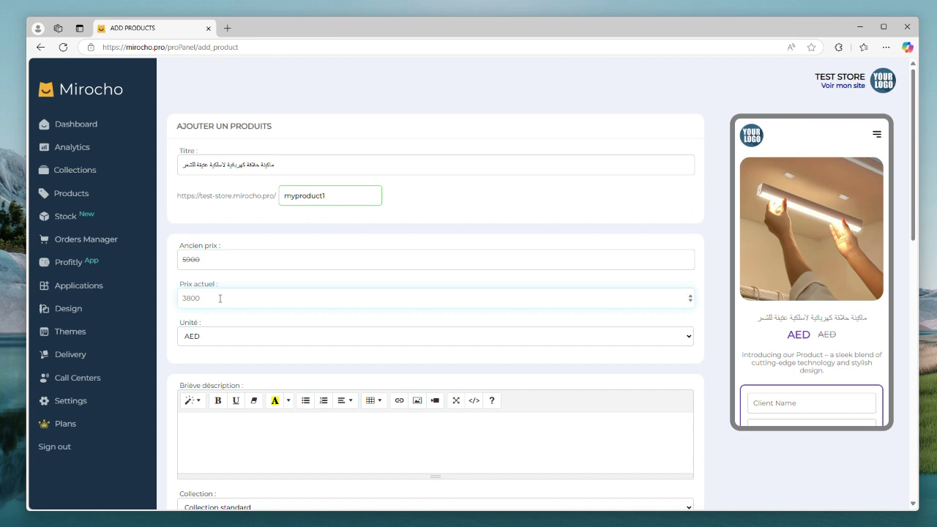
type("65")
left_click(223, 331)
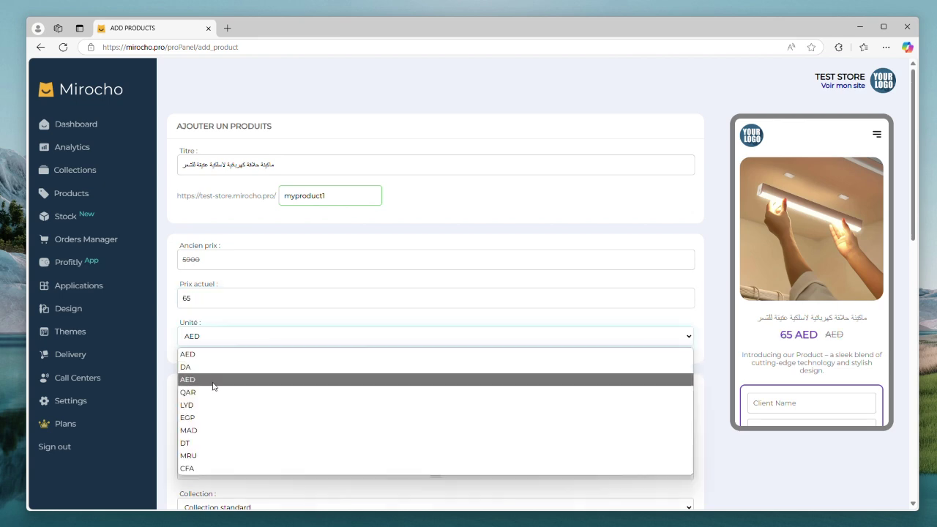
scroll(224, 378, "down", 4)
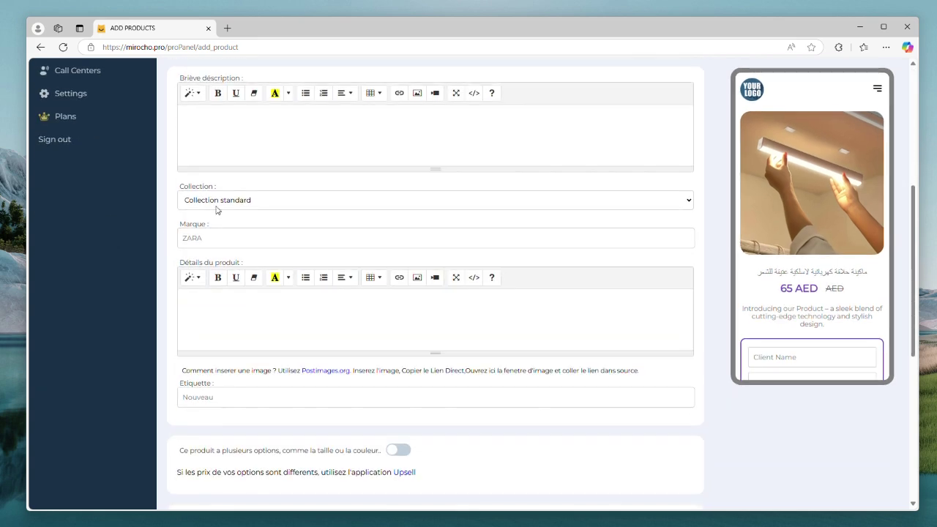
scroll(216, 210, "down", 5)
Step: Attach the clipper photo, save the product, and go to the Applications page
left_click(435, 442)
left_click(220, 173)
left_click(485, 374)
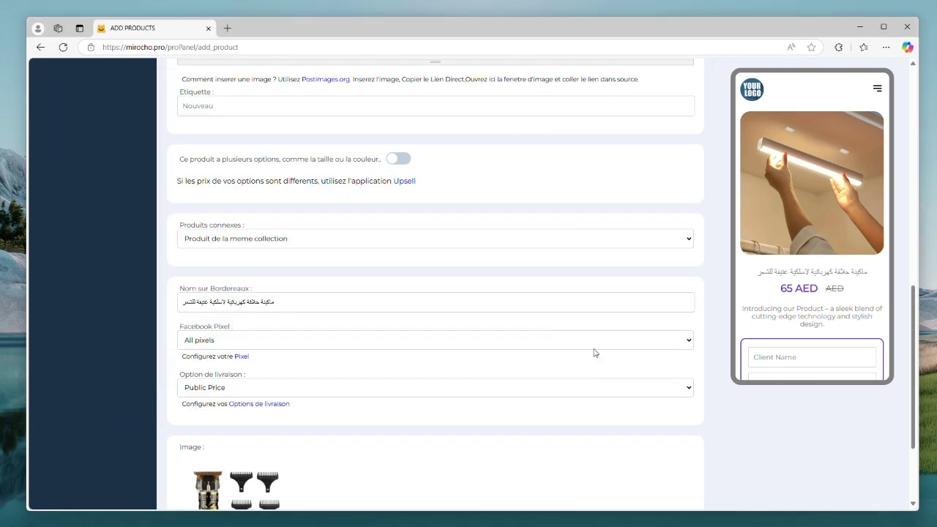
scroll(594, 353, "down", 2)
left_click(675, 475)
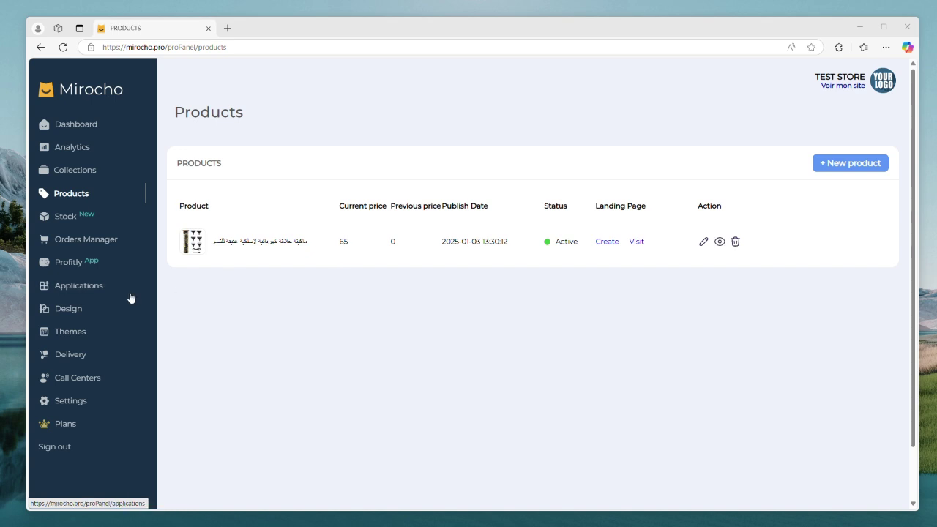
left_click(80, 287)
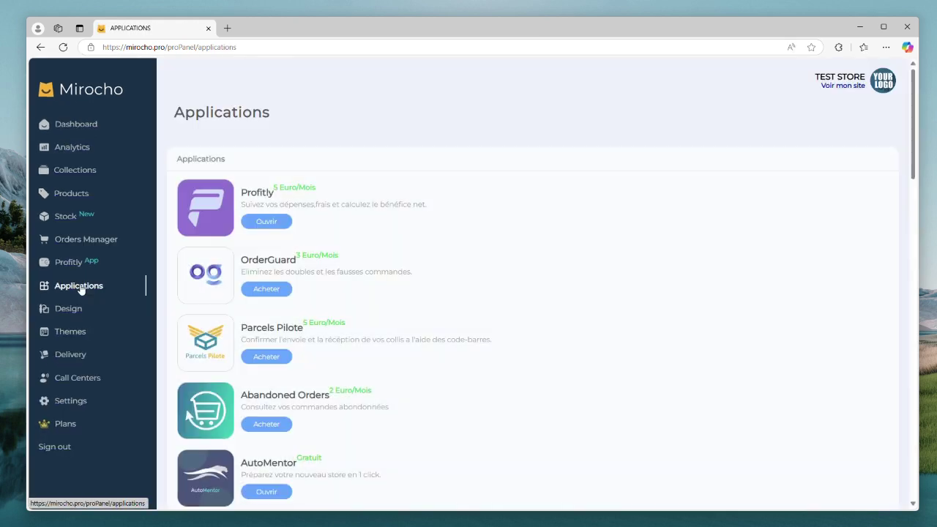
scroll(329, 276, "down", 2)
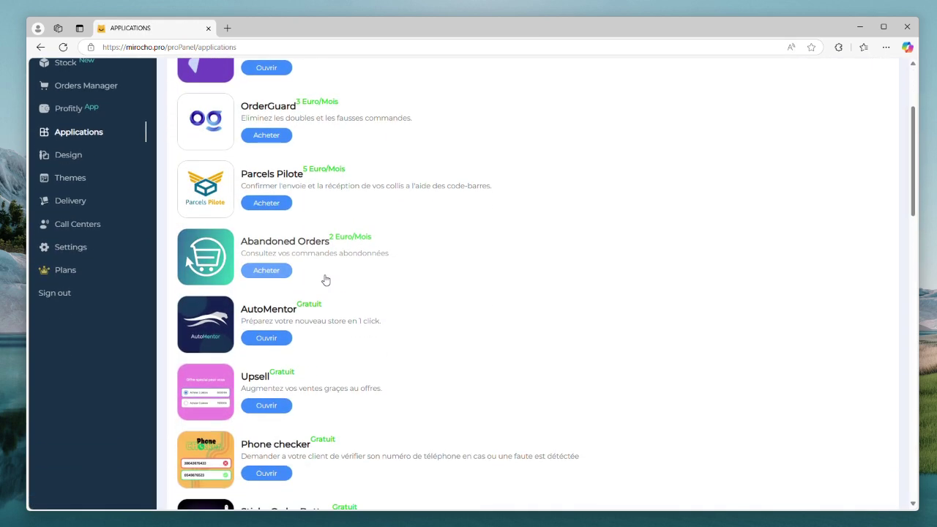
Step: Run AutoMentor with Arabic as the store language and view the generated storefront
left_click(267, 338)
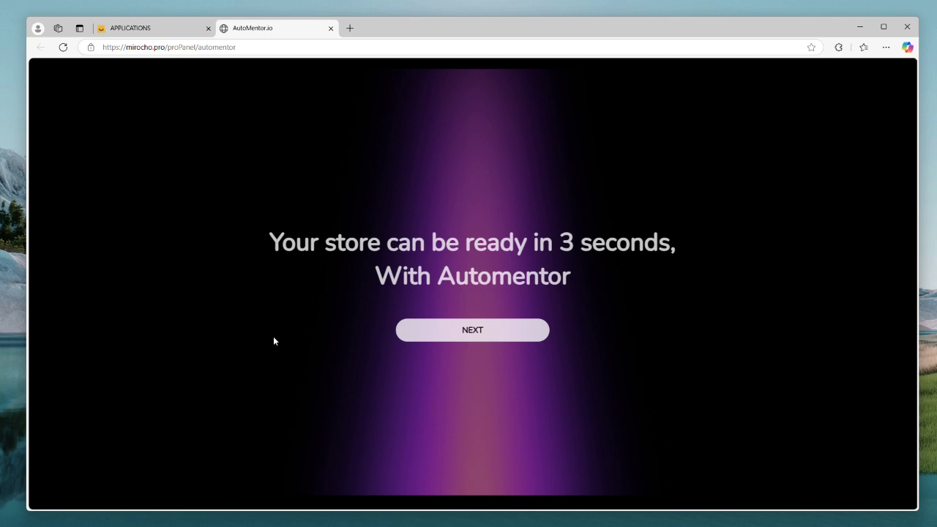
left_click(455, 336)
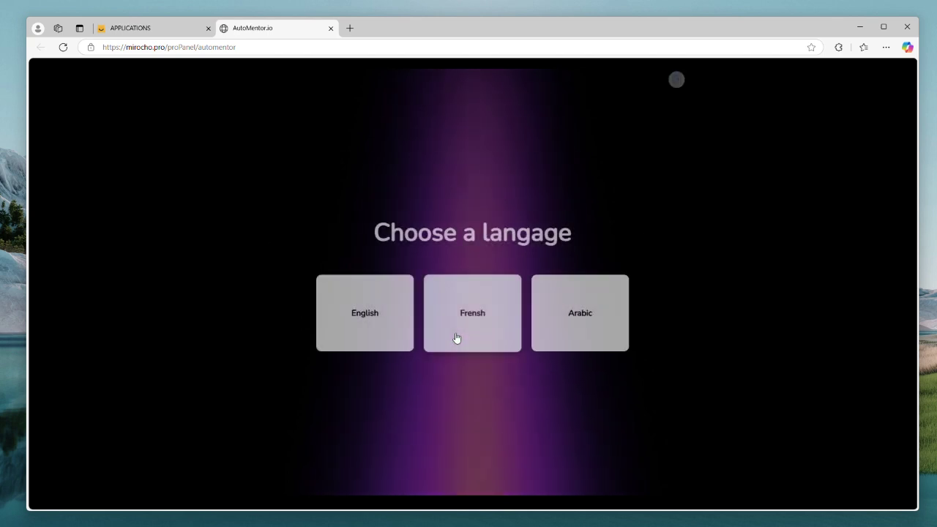
left_click(582, 326)
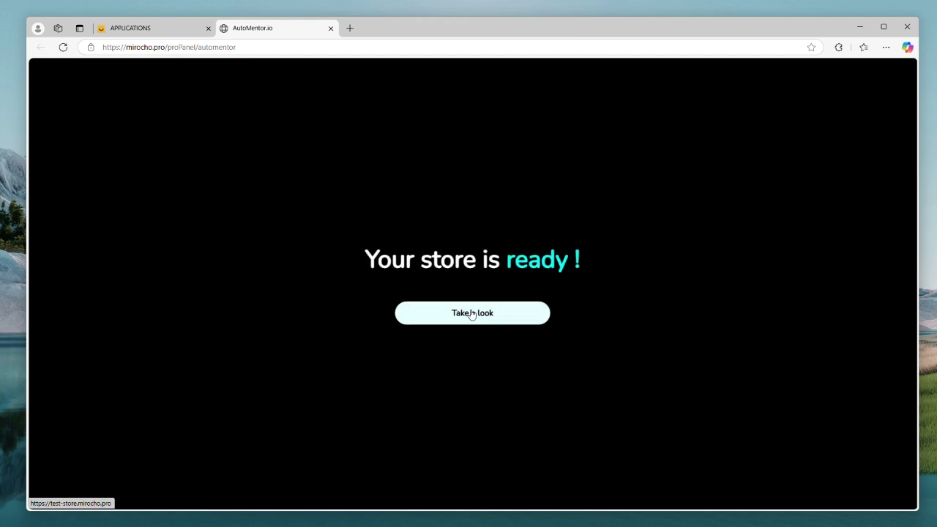
left_click(472, 313)
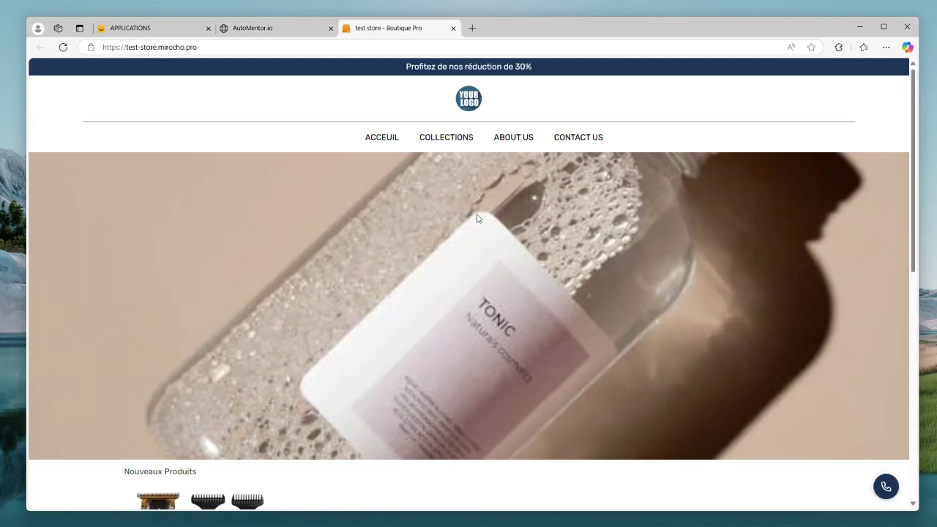
Step: Open the clipper's product page from the storefront's new products
scroll(403, 278, "down", 5)
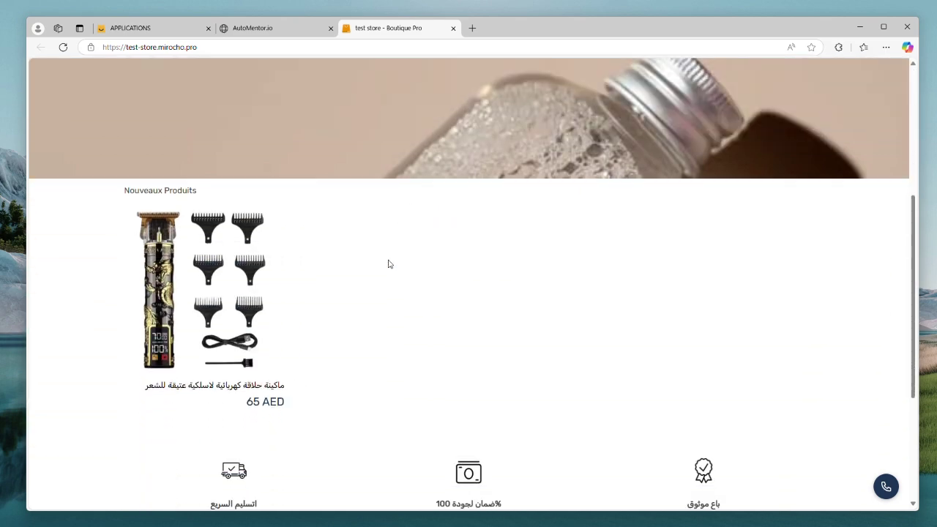
left_click(228, 257)
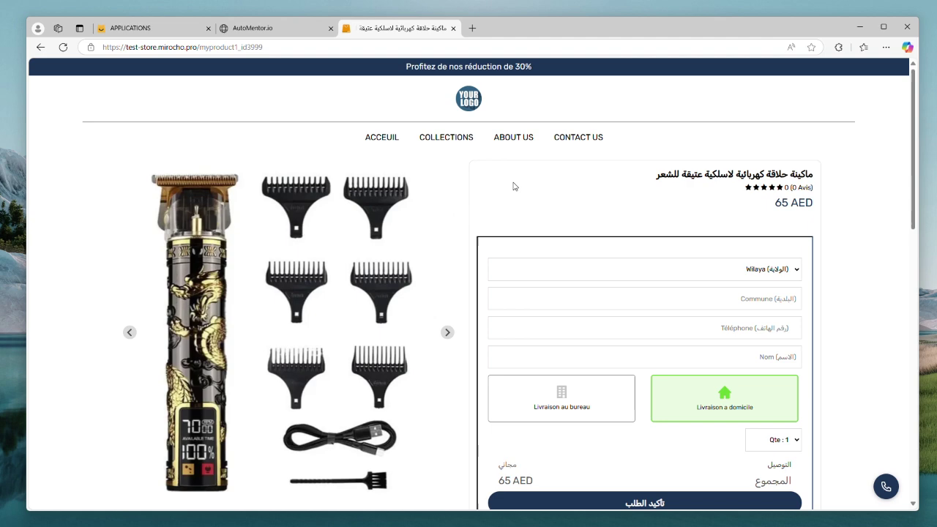
scroll(513, 186, "down", 6)
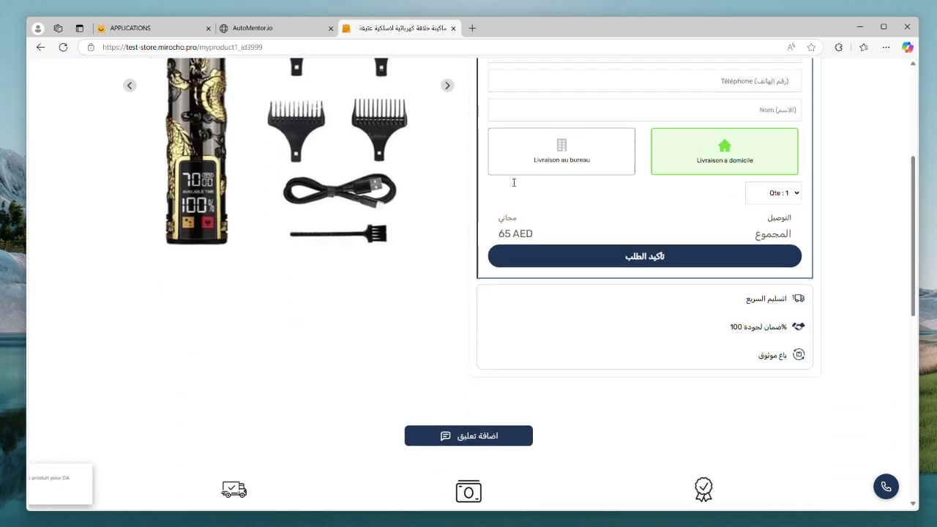
scroll(514, 183, "up", 4)
Step: Check the emirate list and delivery options, leaving home delivery selected
left_click(779, 222)
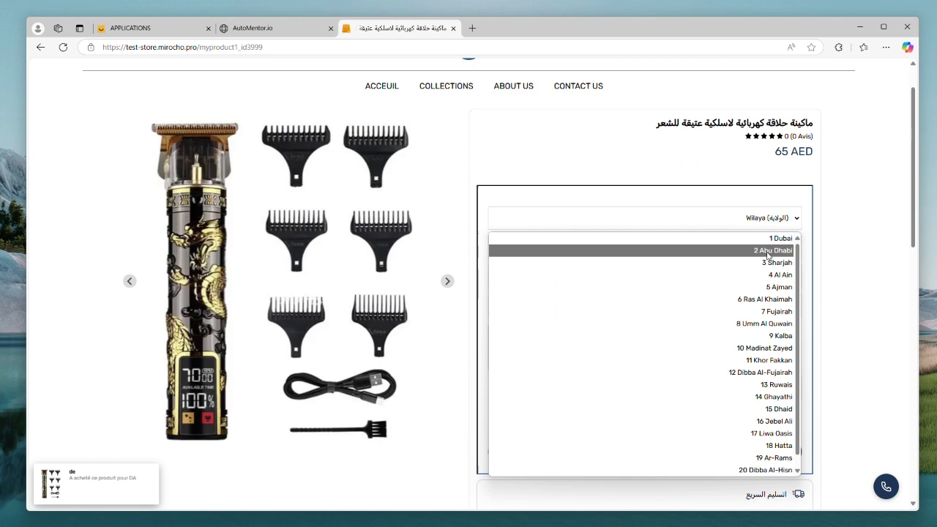
left_click(773, 225)
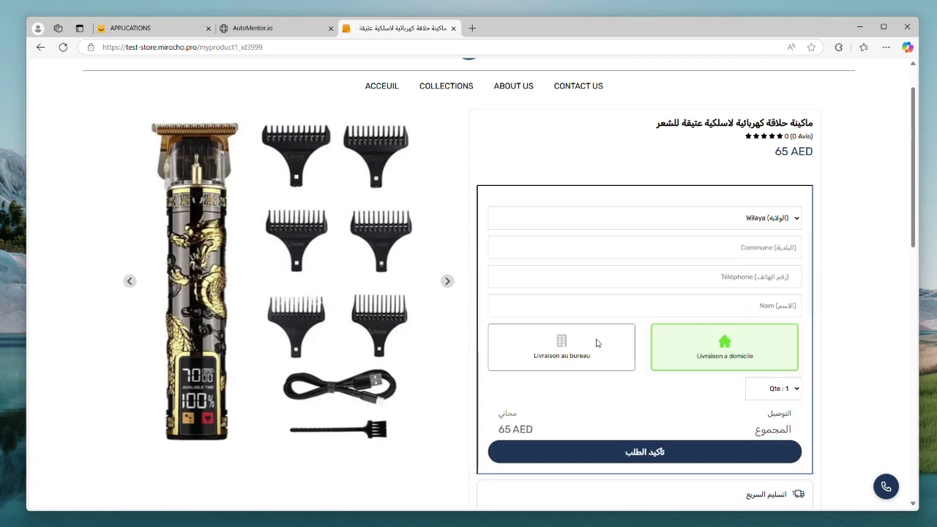
left_click(572, 352)
left_click(729, 356)
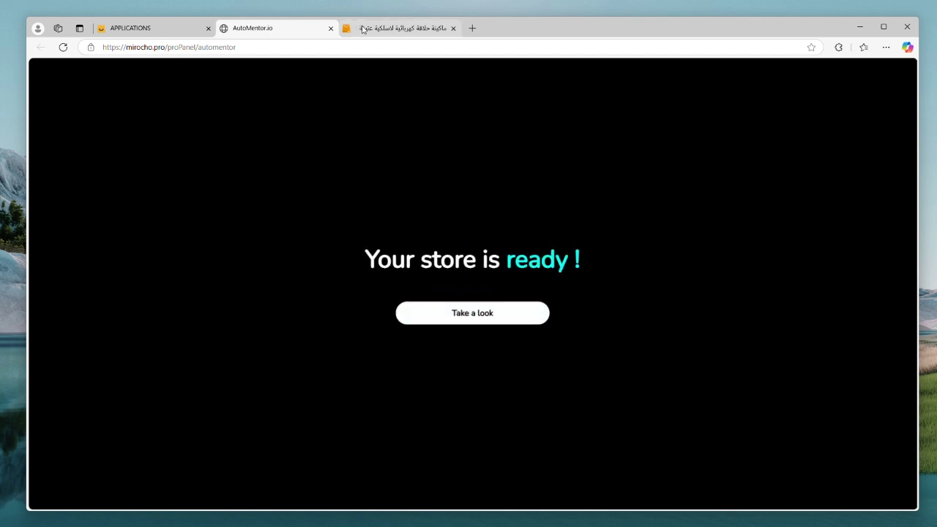
Step: Return to the storefront product page and reload it in mobile view
left_click(362, 29)
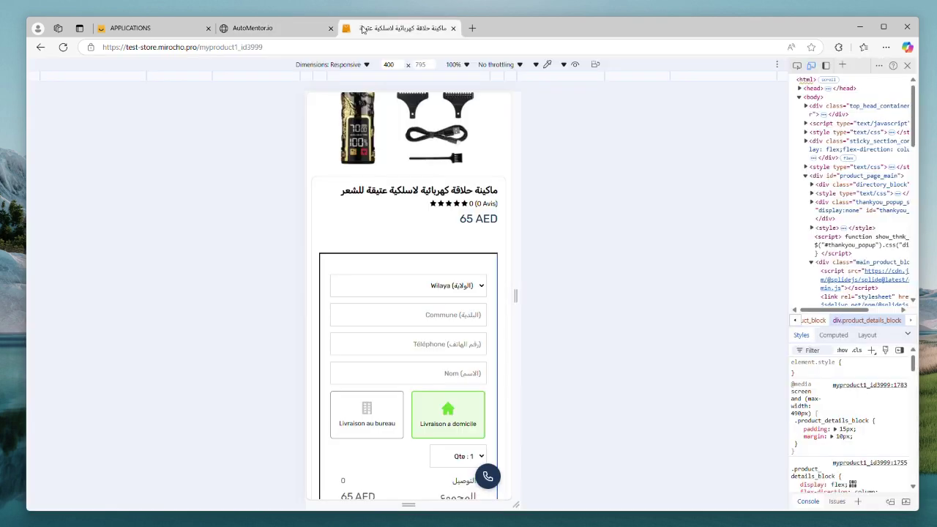
left_click(63, 47)
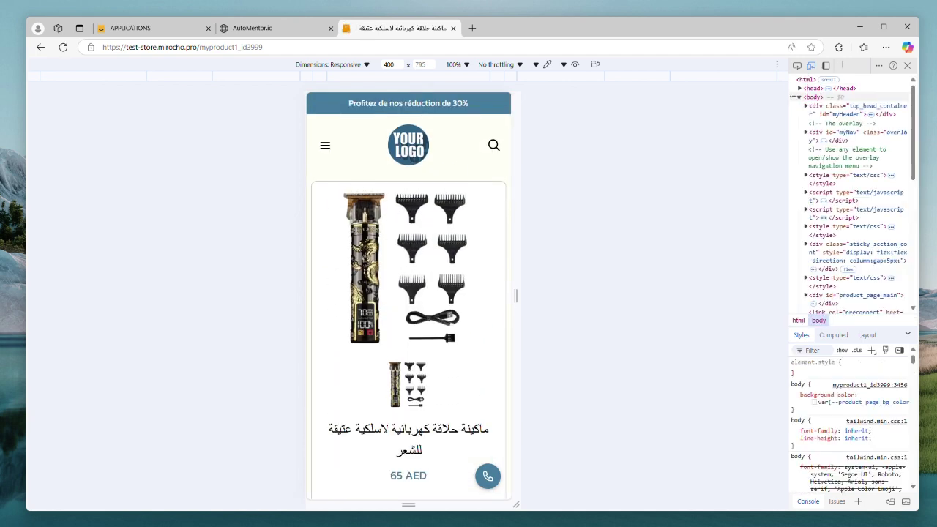
scroll(409, 252, "down", 4)
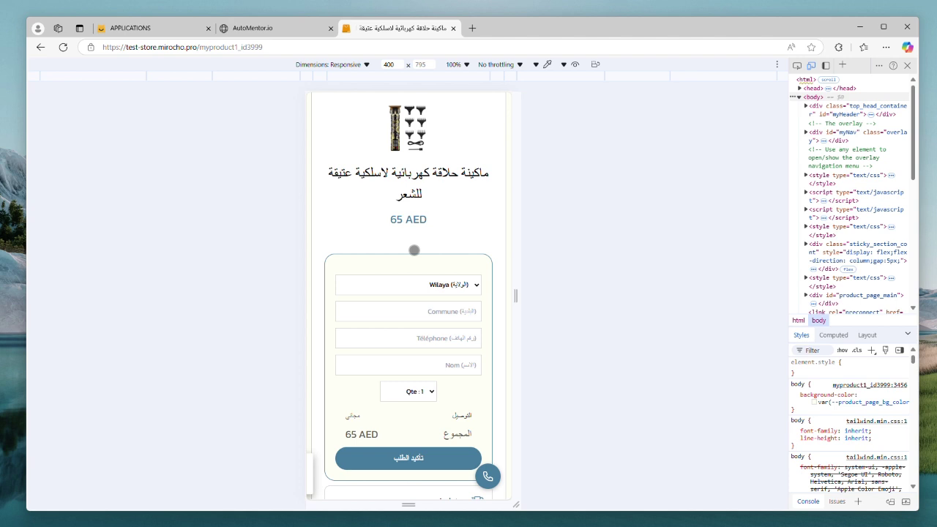
scroll(414, 251, "down", 5)
scroll(414, 250, "down", 5)
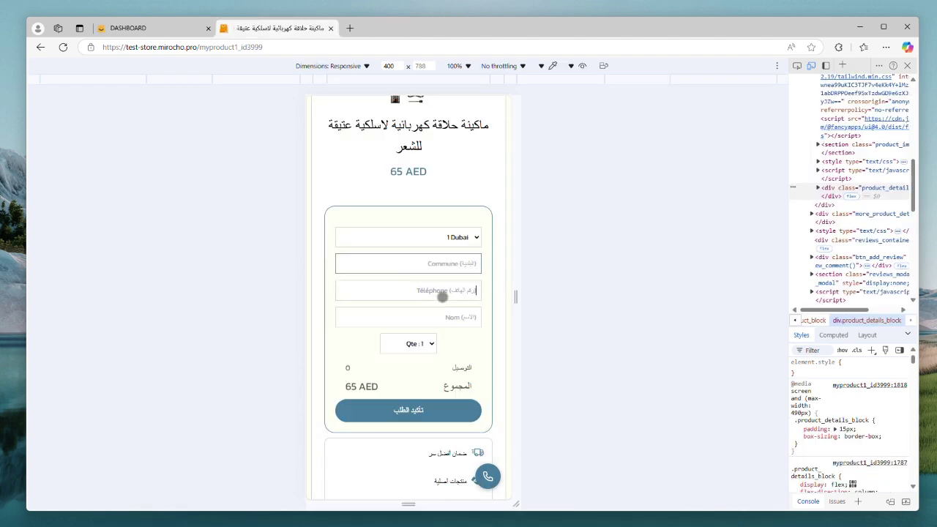
Step: Fill in the customer's phone number and name, then submit the test order
left_click(442, 291)
type("+97143333333")
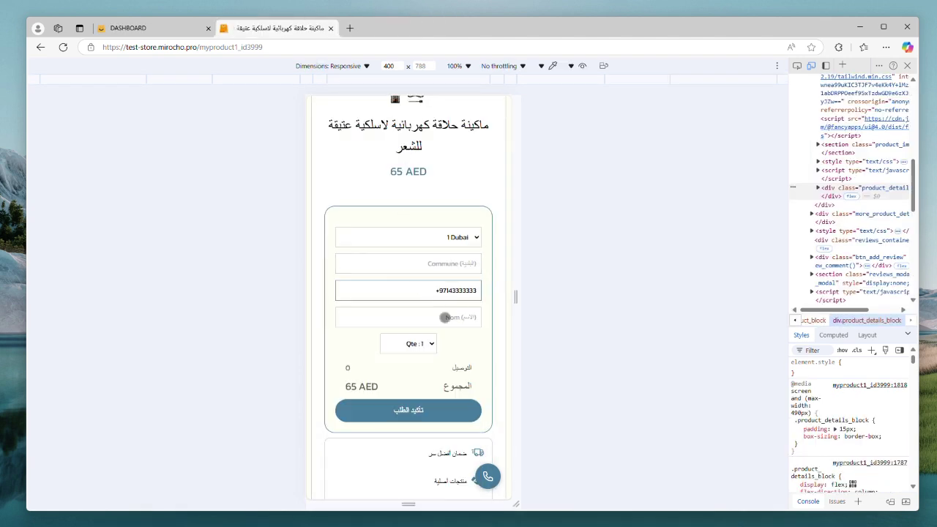
left_click(444, 317)
type("Client name")
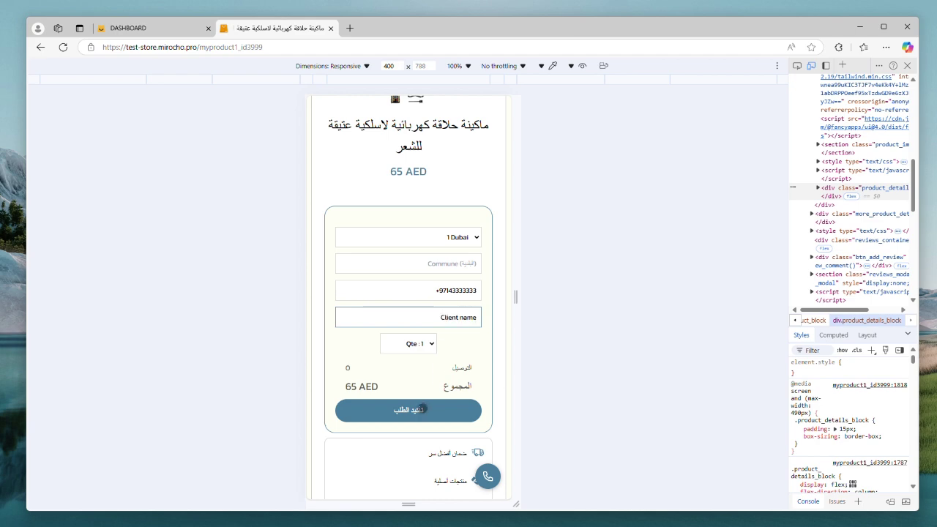
left_click(422, 409)
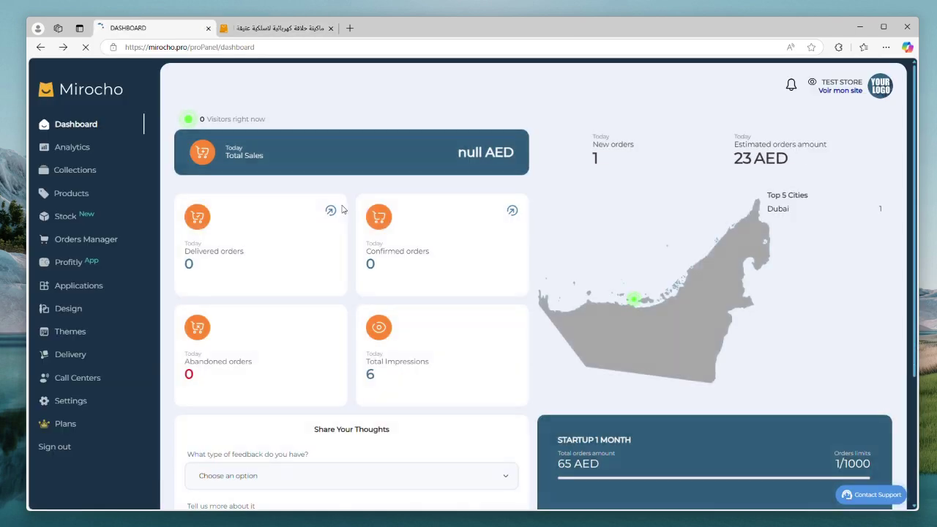
Step: Dismiss the announcement pop-up and open the new order's details from the notifications
left_click(798, 86)
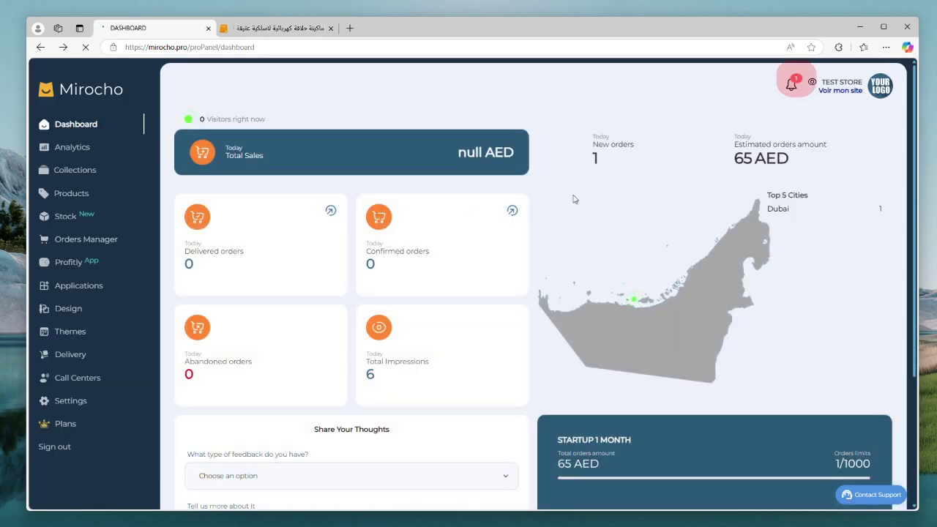
left_click(799, 87)
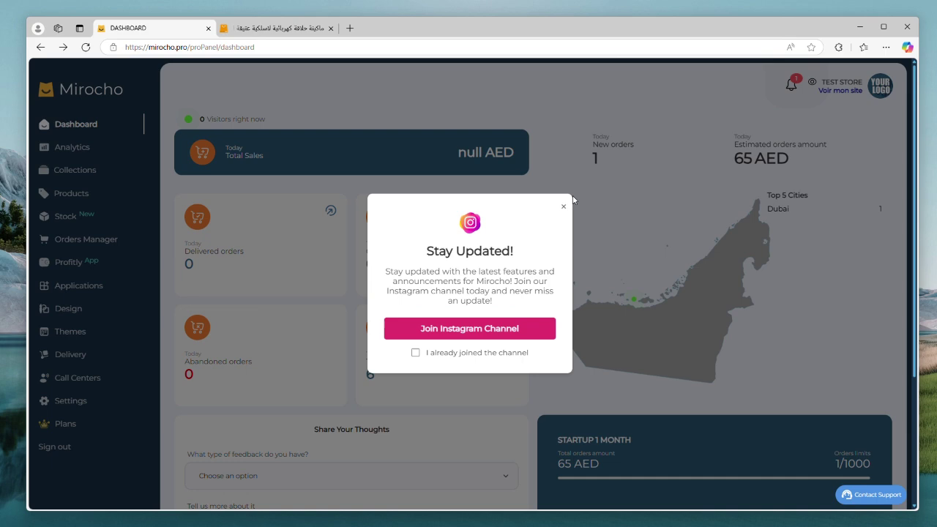
left_click(563, 209)
left_click(792, 85)
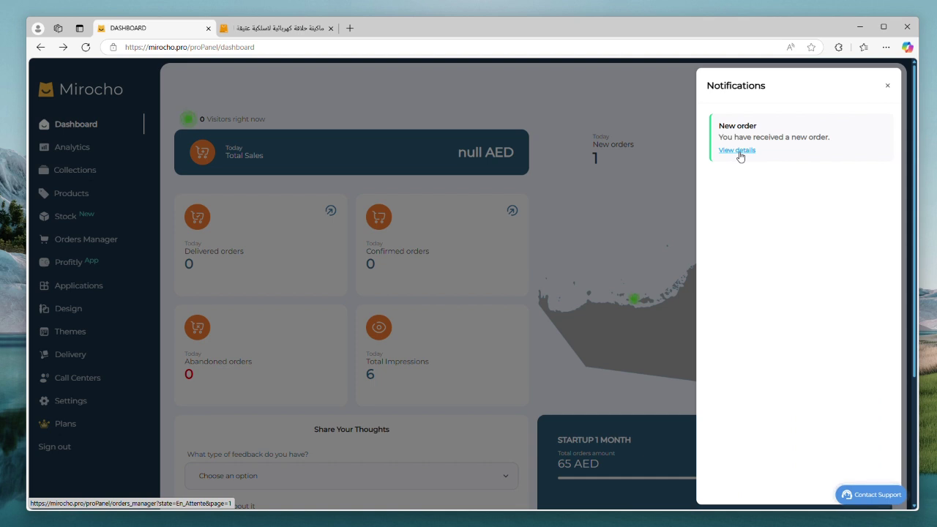
left_click(736, 150)
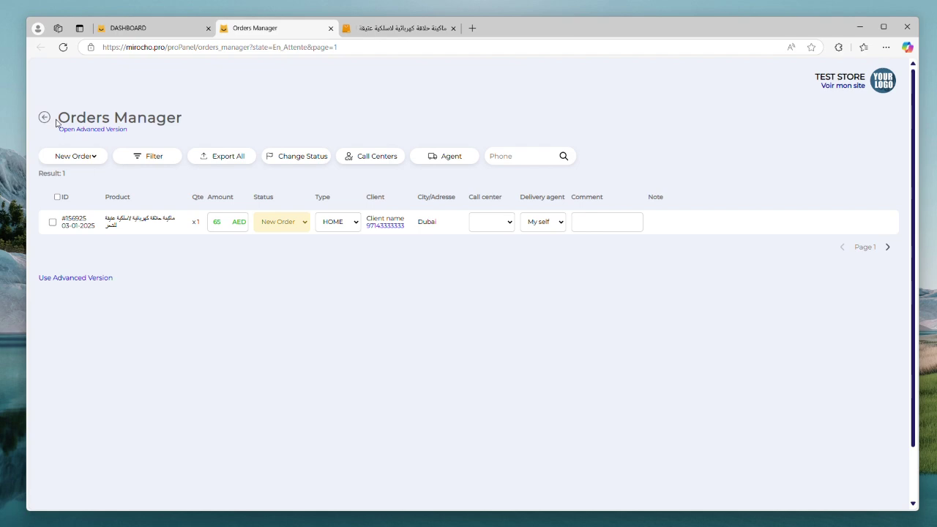
Step: Give the test order the comment 'Ne répond pas (1)'
left_click(167, 30)
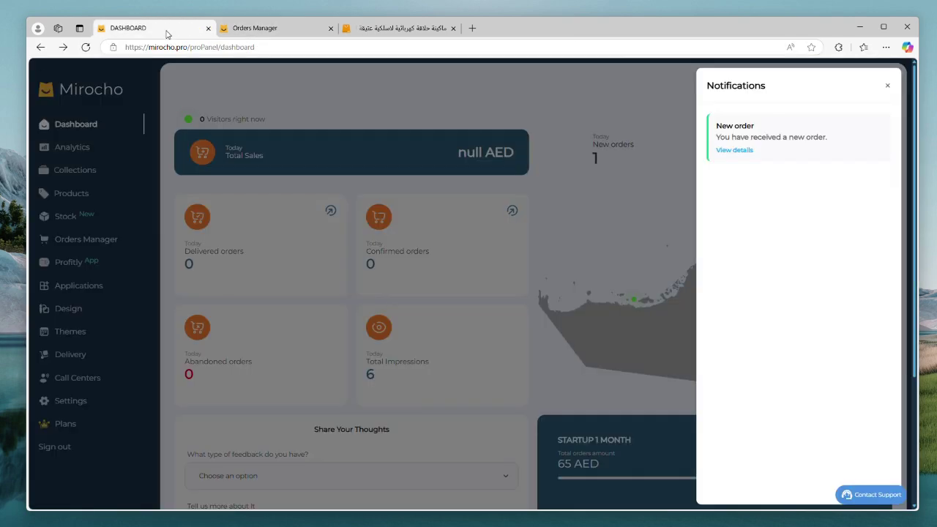
left_click(888, 86)
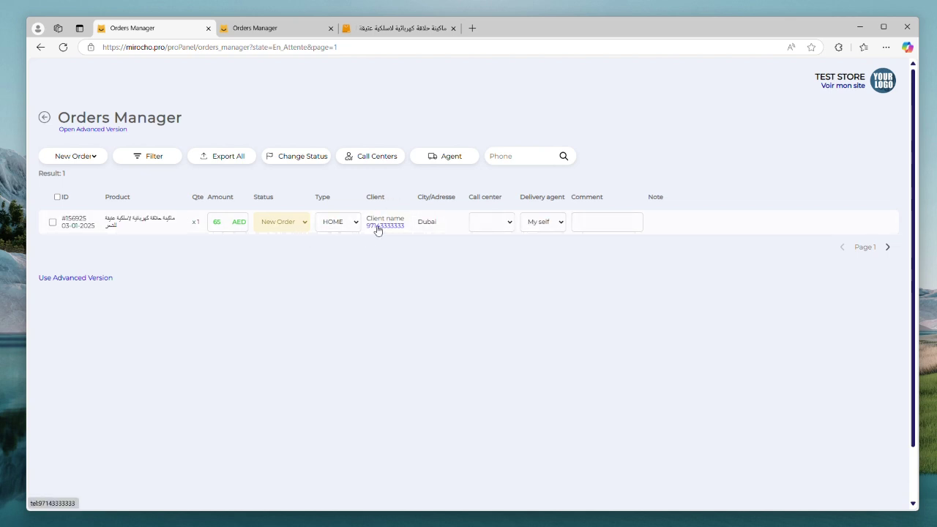
left_click(302, 223)
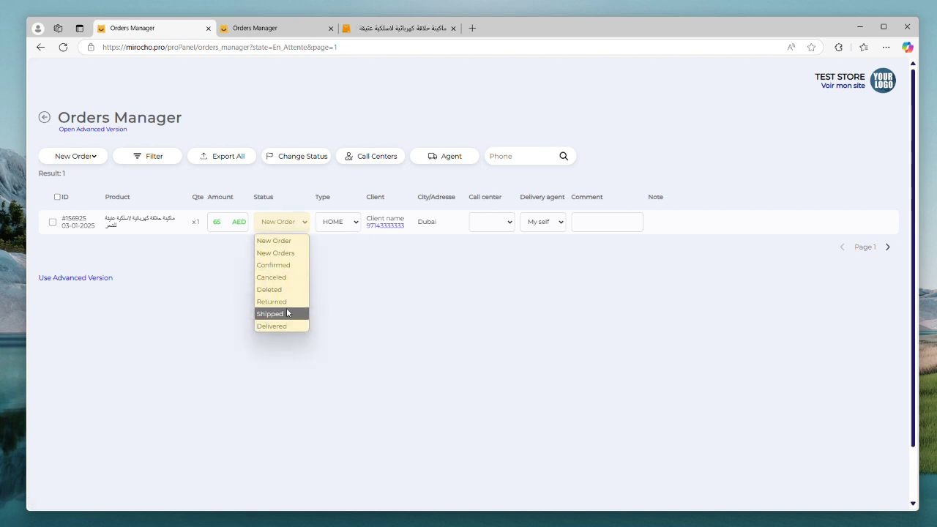
left_click(291, 236)
left_click(612, 220)
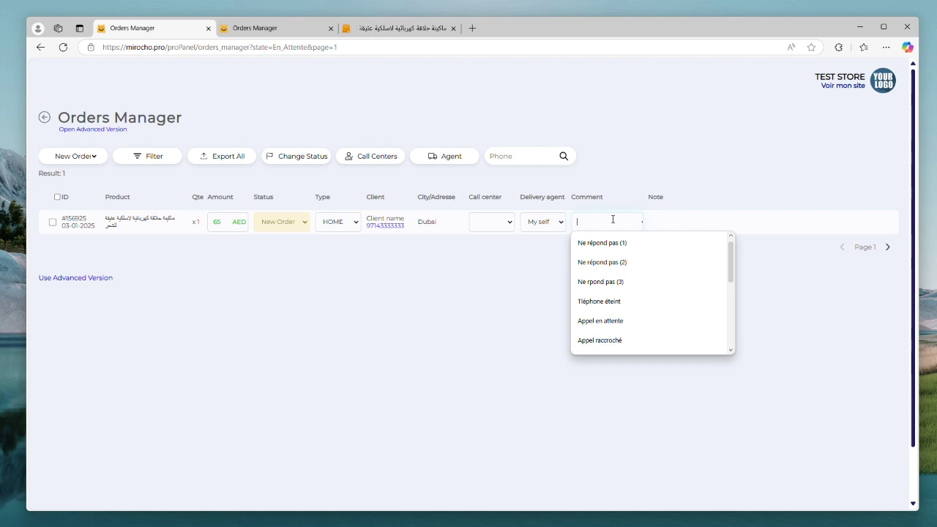
scroll(622, 278, "down", 3)
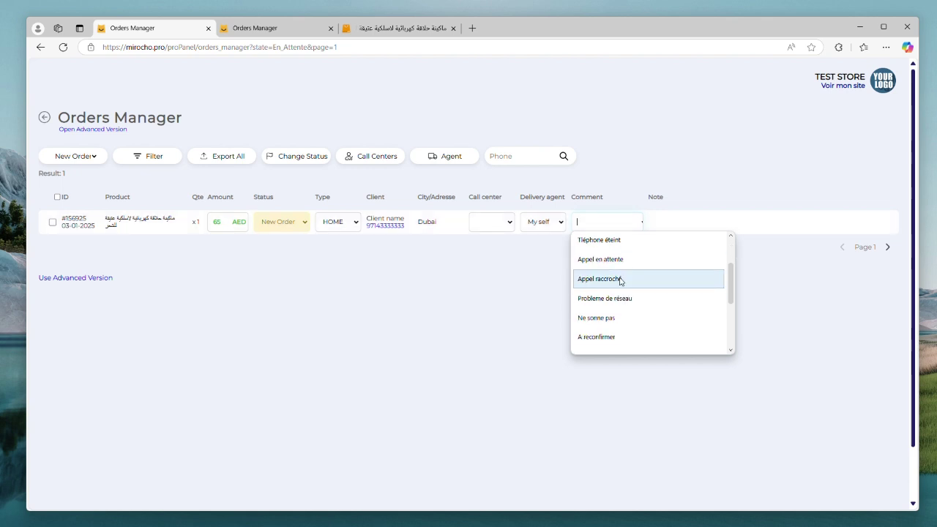
scroll(622, 281, "up", 3)
left_click(602, 243)
Step: Set the order status to Confirmed and filter the list to confirmed orders
left_click(292, 223)
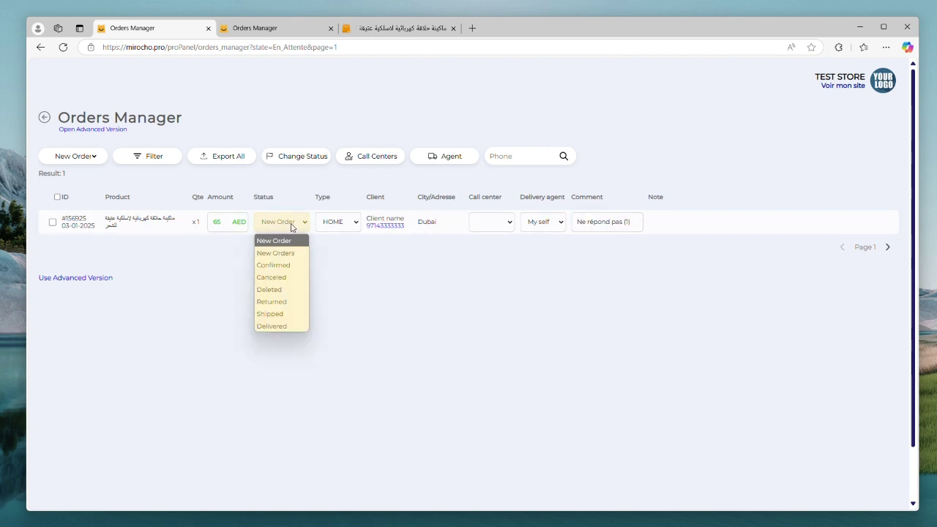
left_click(277, 265)
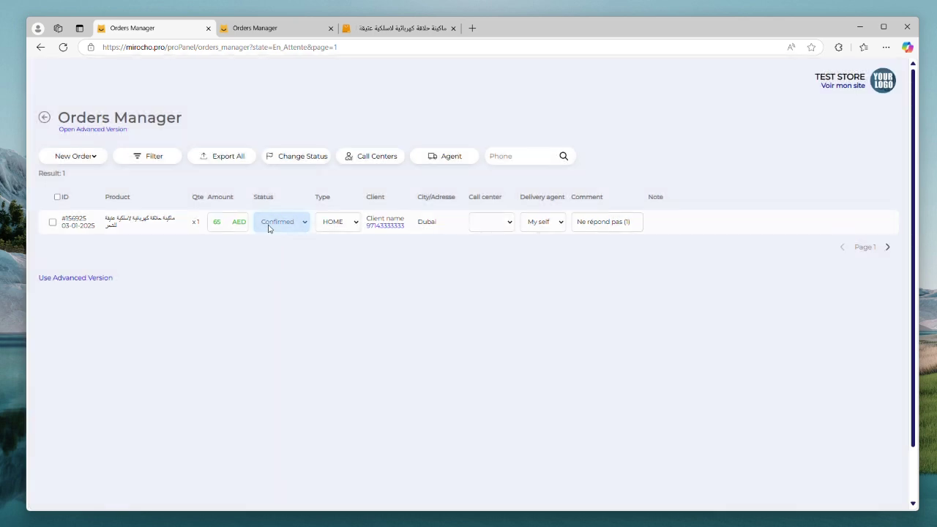
left_click(93, 157)
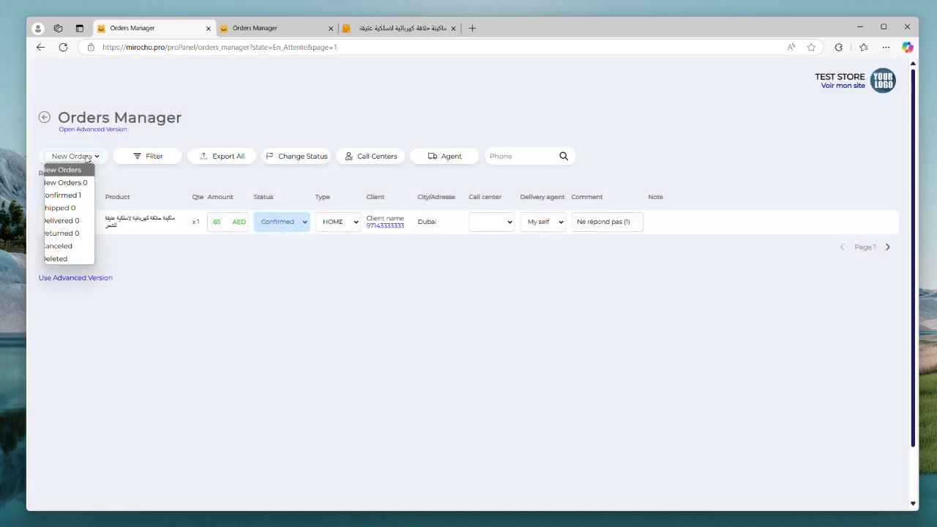
left_click(64, 195)
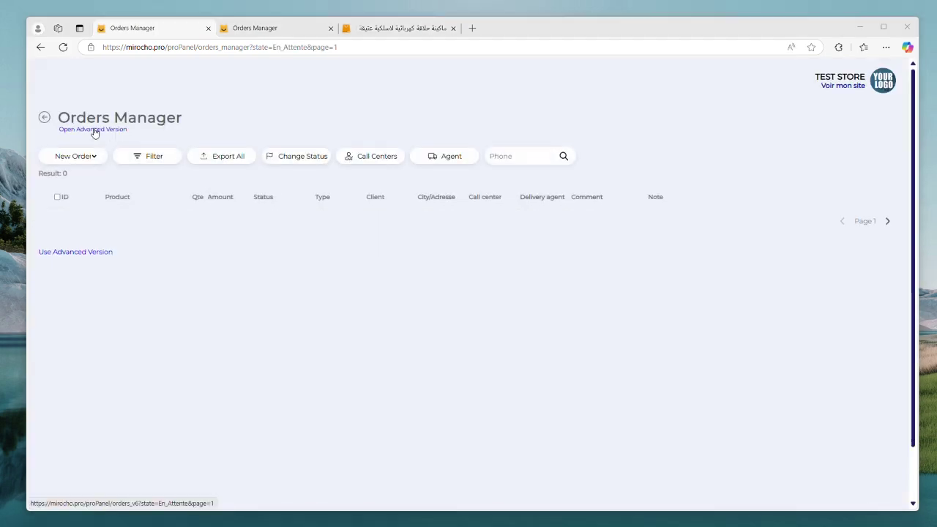
Step: Open the test order from the Confirmed orders list in the advanced orders view
left_click(94, 131)
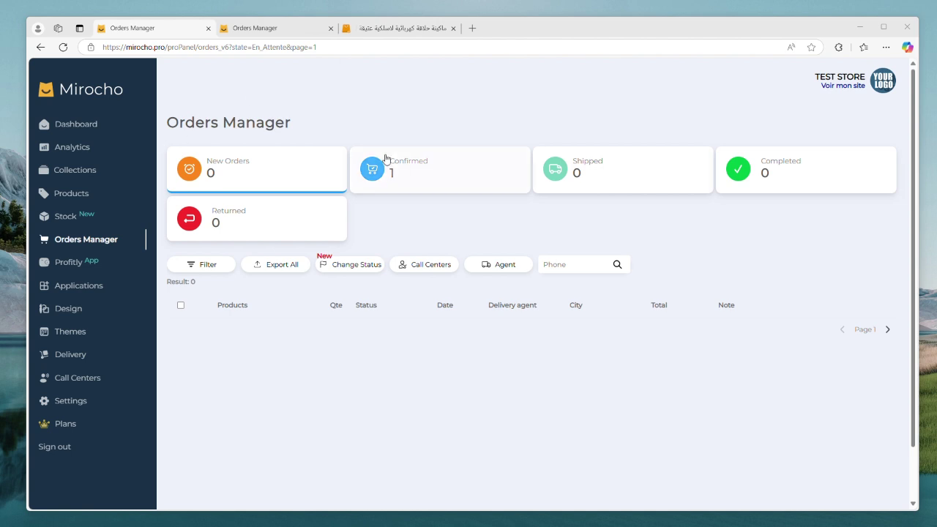
left_click(395, 178)
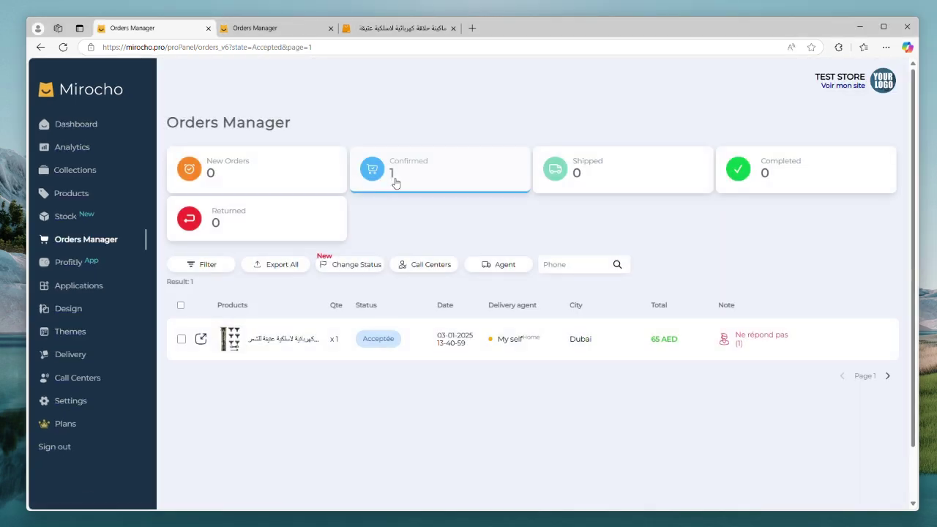
left_click(390, 344)
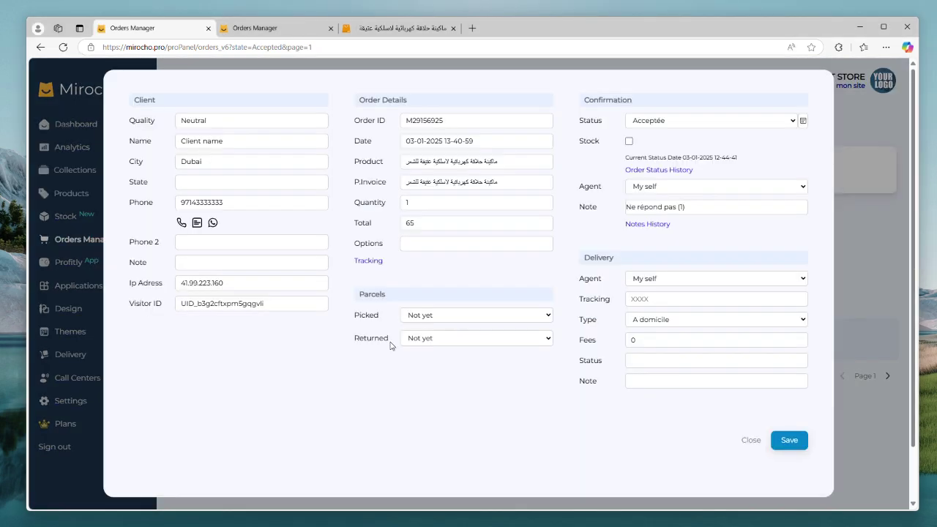
Step: Check the status stays Acceptée and review the note, close unsaved, and close the Orders Manager tab
left_click(684, 123)
left_click(663, 123)
left_click(721, 210)
key("BackSpace")
key("BackSpace")
key("BackSpace")
key("BackSpace")
key("BackSpace")
key("BackSpace")
key("BackSpace")
key("BackSpace")
key("BackSpace")
key("BackSpace")
key("BackSpace")
key("BackSpace")
key("BackSpace")
key("BackSpace")
key("BackSpace")
key("BackSpace")
key("BackSpace")
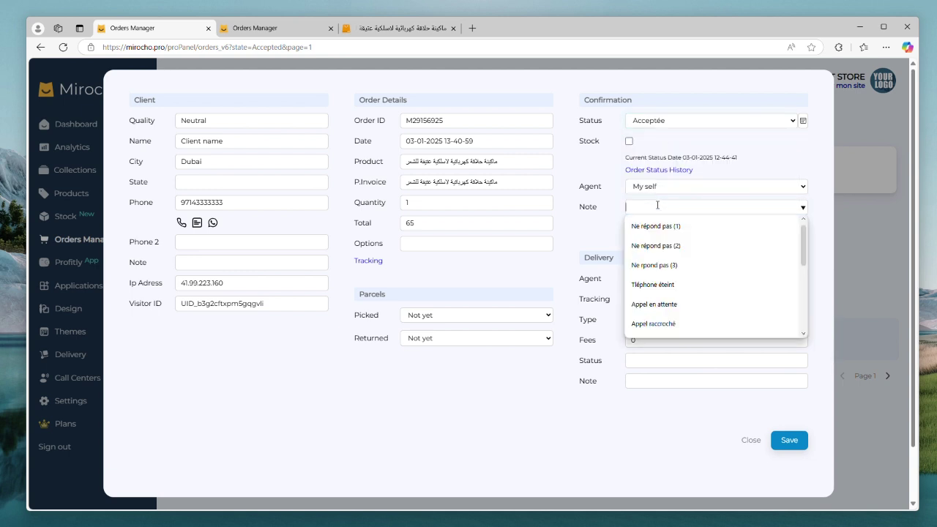
left_click(747, 443)
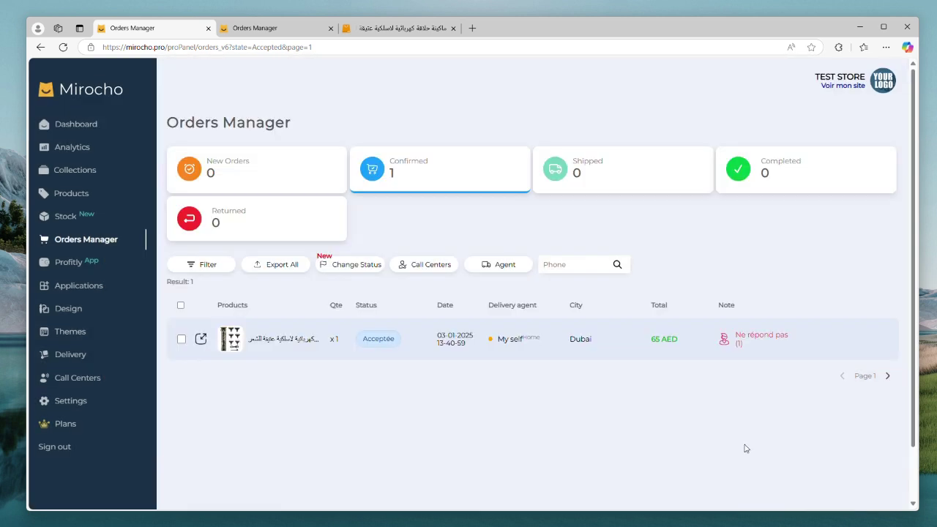
key("ctrl+w")
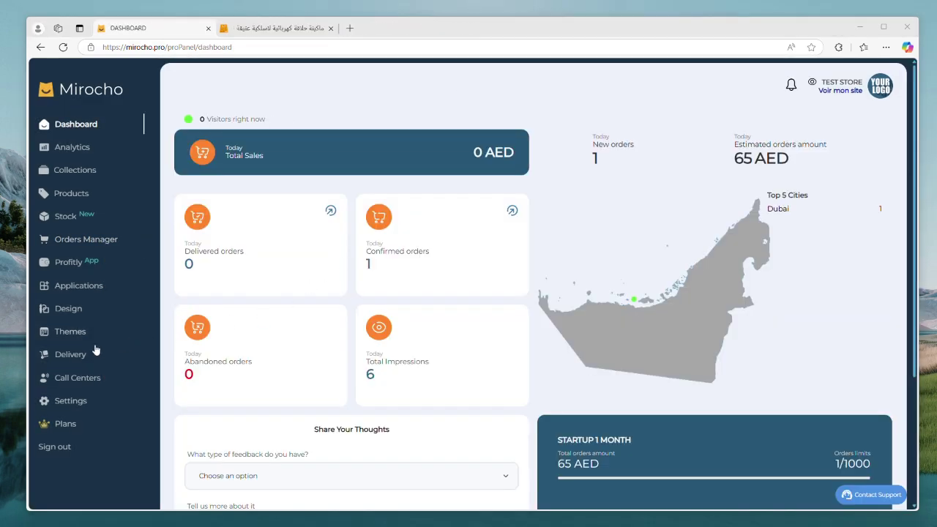